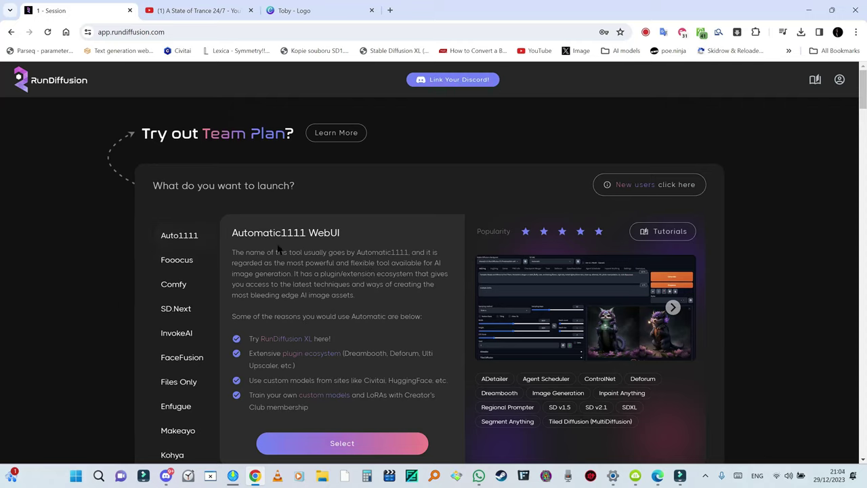
- Launch a RunDiffusion Automatic1111 WebUI session, keeping Medium hardware
click(353, 443)
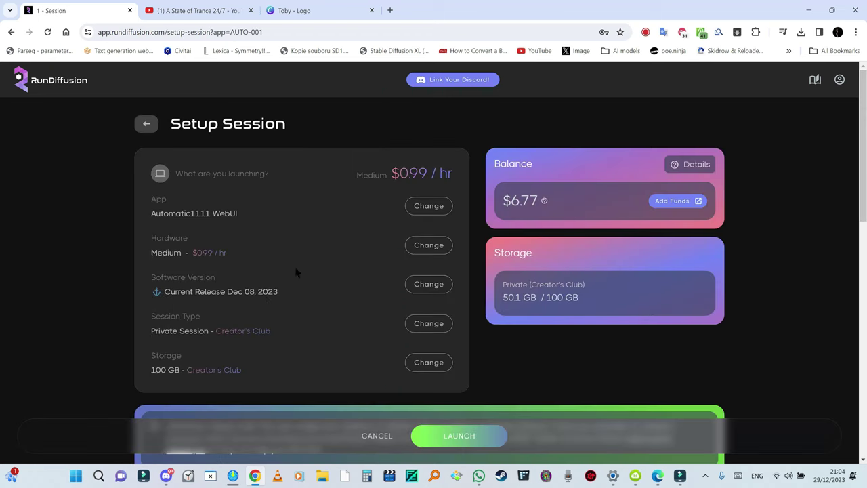
click(429, 246)
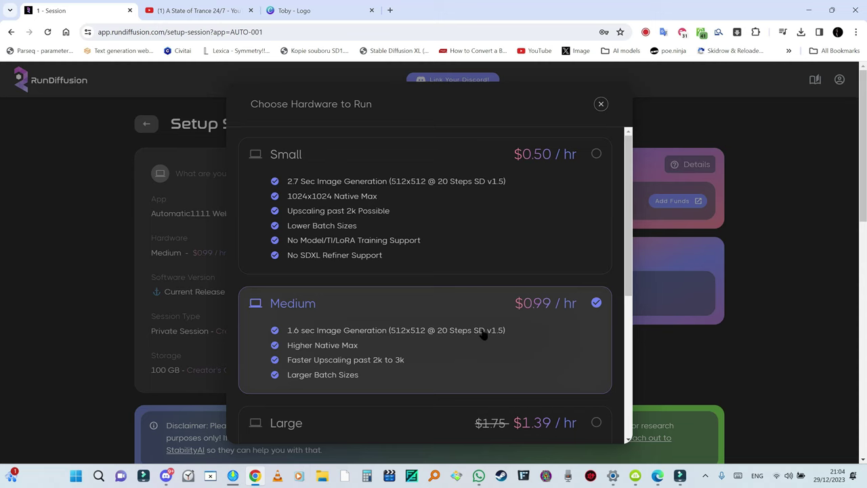
click(485, 332)
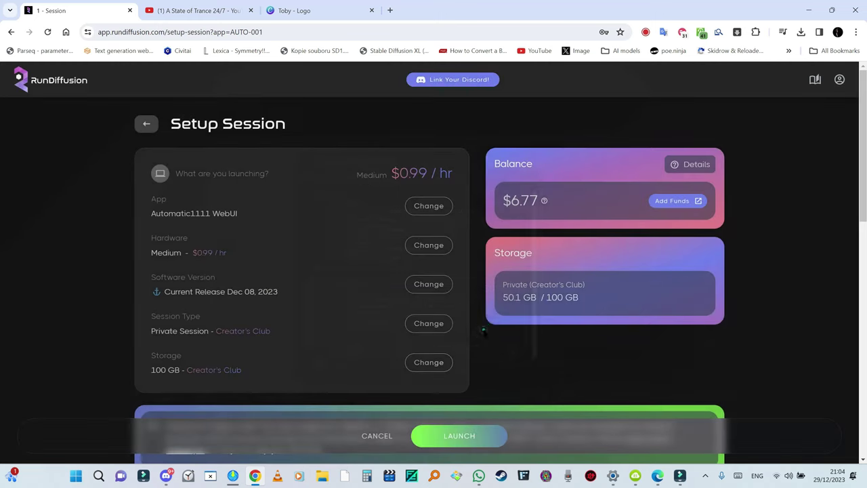
click(458, 437)
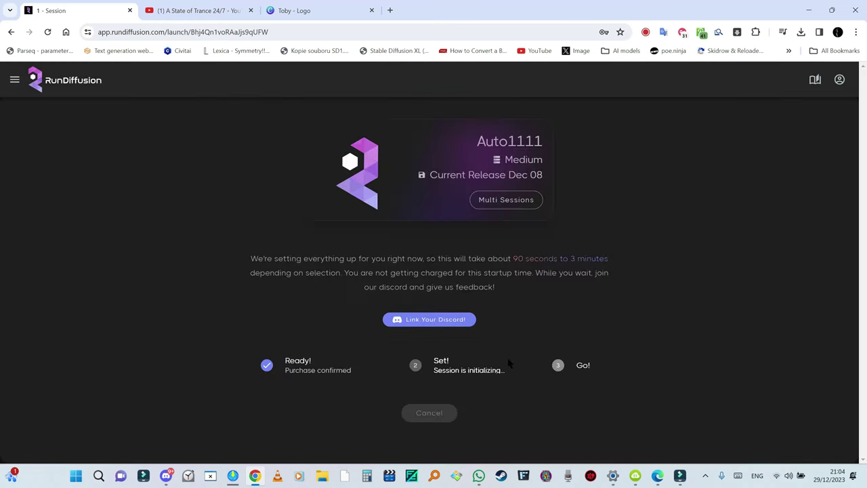
- Download the Canva Toby logo design as a PNG, then return to the RunDiffusion tab
click(314, 17)
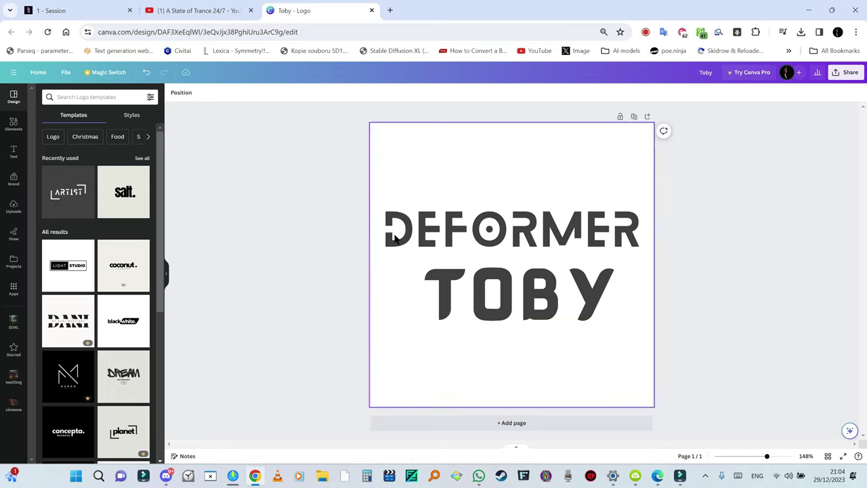
click(67, 72)
click(108, 245)
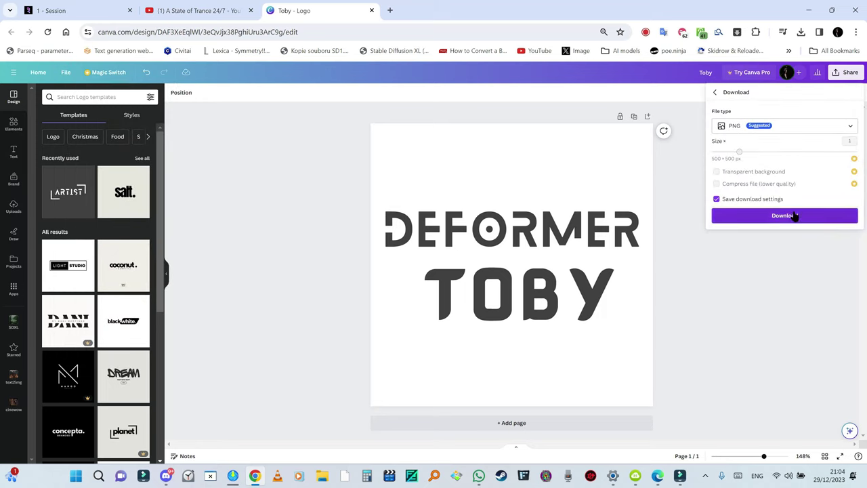
click(830, 217)
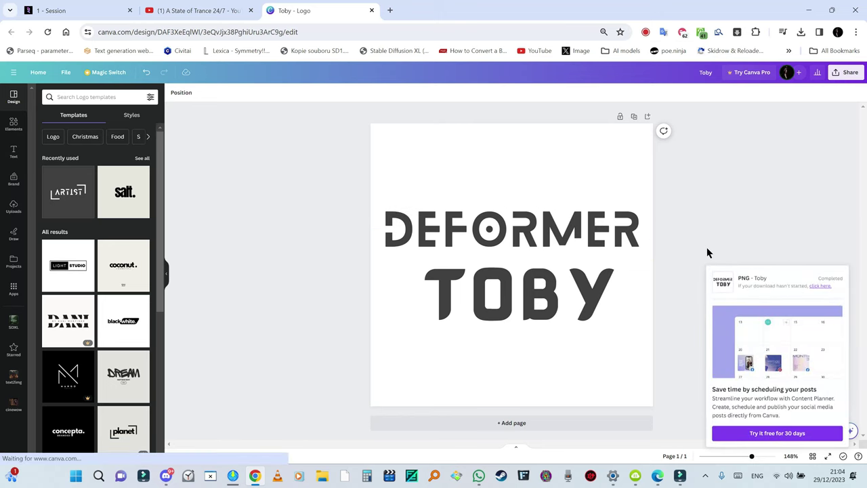
key(ctrl+1)
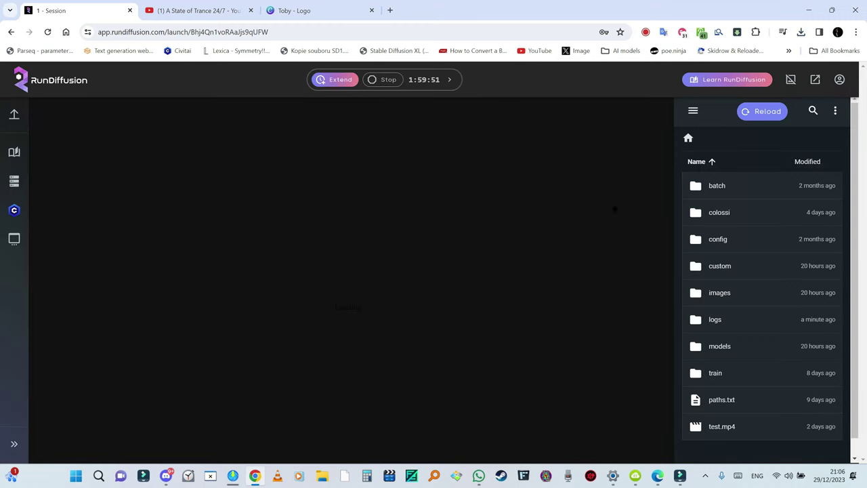
- Close the file browser, switch to img2img, and show the checkpoint list with juggernautXL_v7Rundiffusion loaded
click(790, 80)
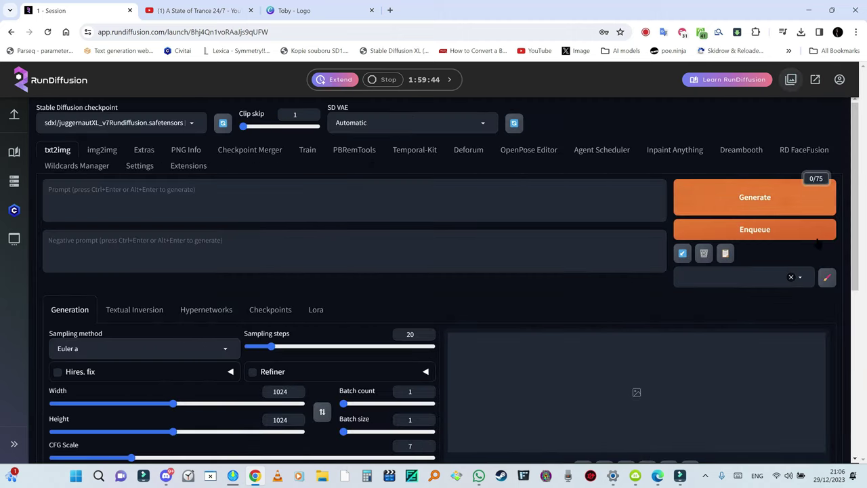
scroll(462, 223, down, 3)
scroll(294, 210, up, 2)
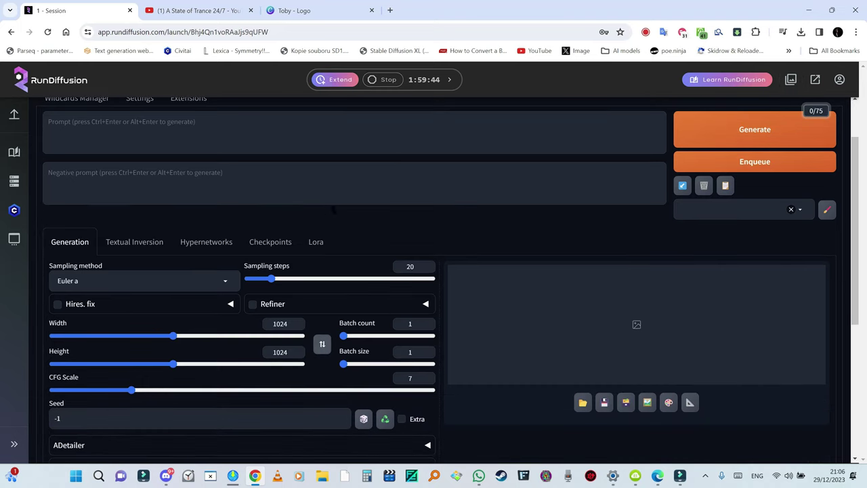
scroll(296, 214, up, 1)
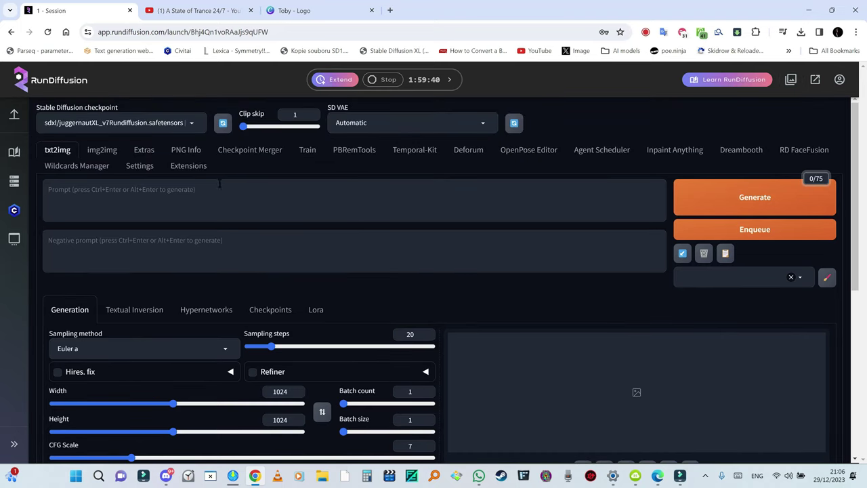
click(105, 153)
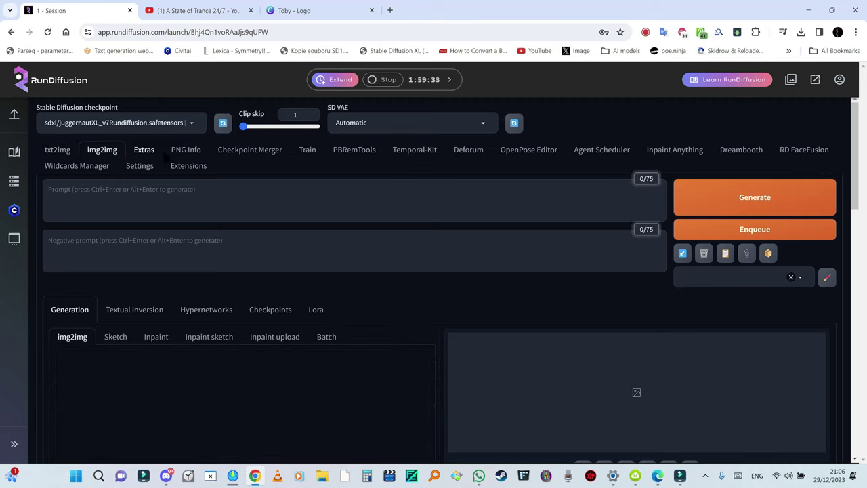
click(187, 127)
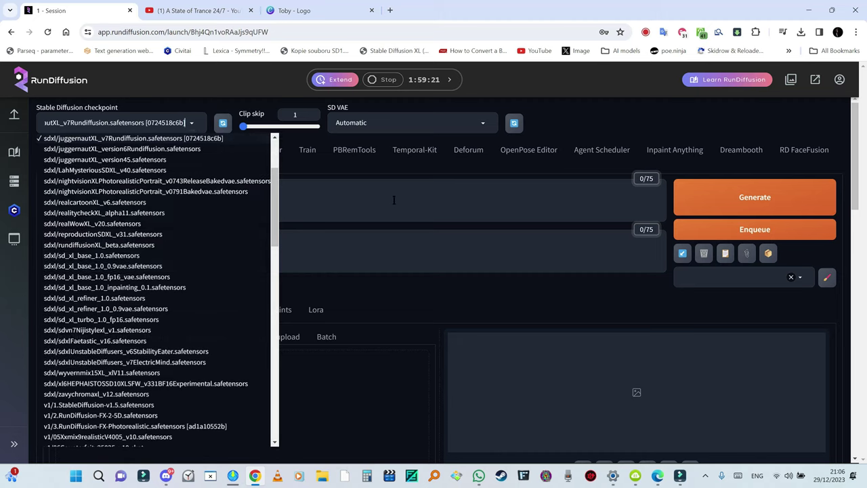
- Load the downloaded Toby (1).png logo as the img2img source image
click(192, 123)
scroll(216, 298, down, 4)
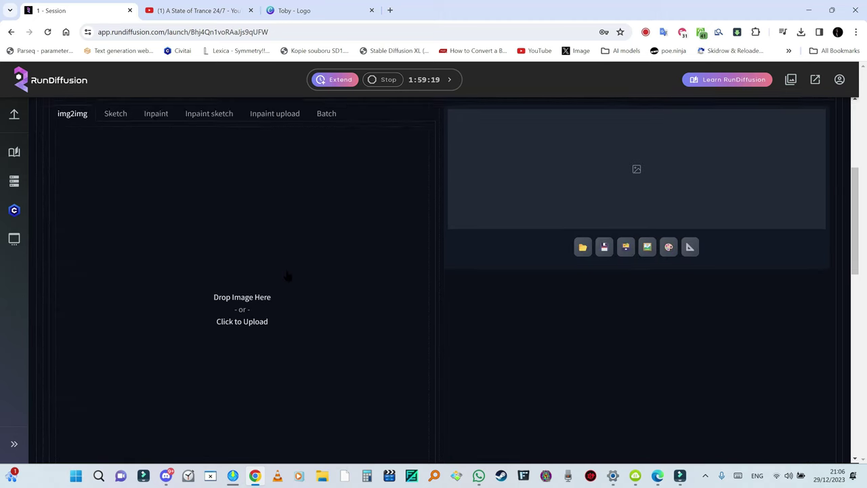
click(801, 31)
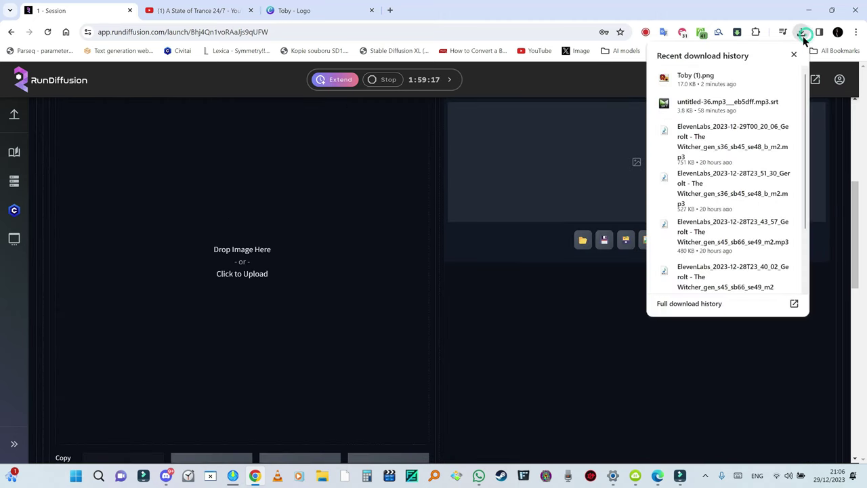
drag(704, 80, 259, 225)
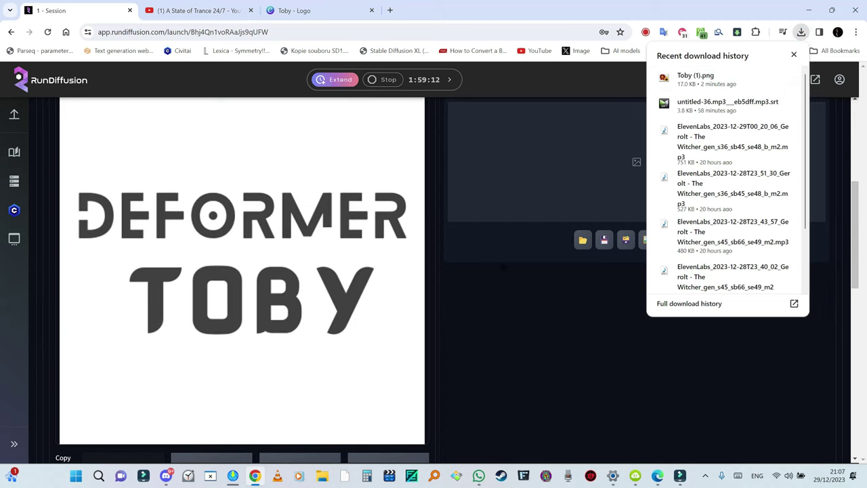
scroll(518, 277, up, 3)
- Enter the long graffiti-art magenta cosmic-moon prompt in the Prompt box
click(509, 251)
scroll(508, 251, up, 1)
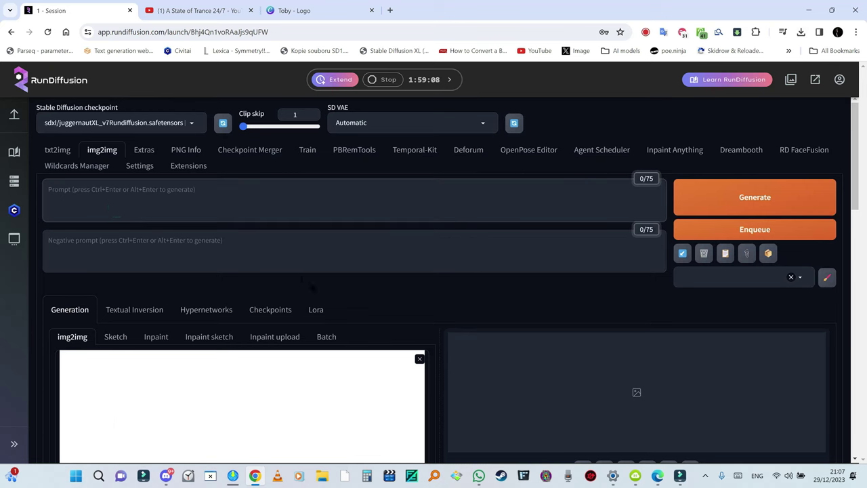
scroll(321, 293, down, 3)
scroll(331, 301, up, 3)
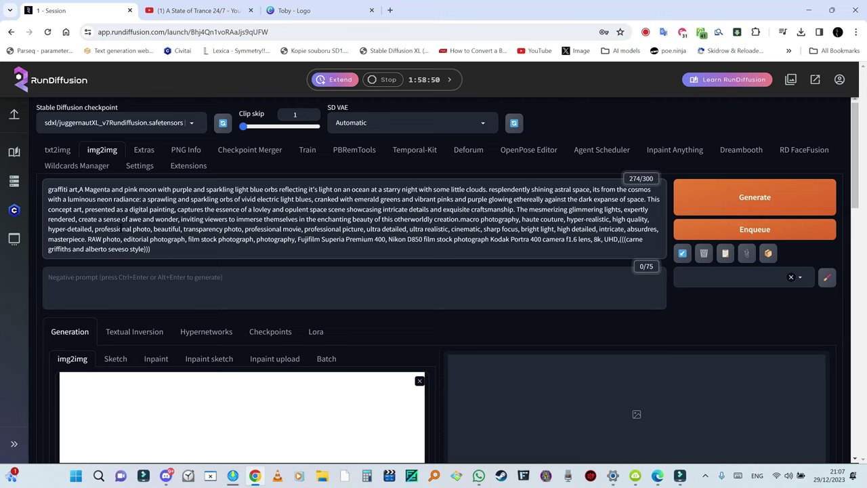
scroll(181, 282, down, 6)
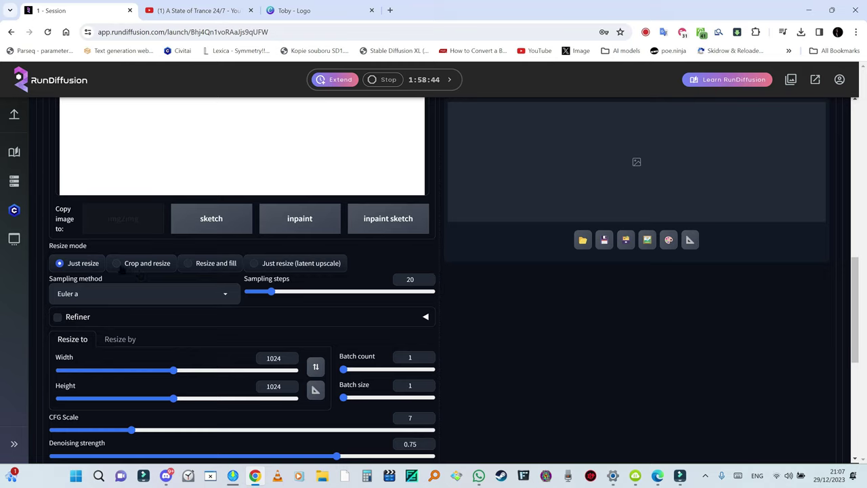
- Use Crop and resize, 40 sampling steps and the DPM++ 3M SDE Exponential sampler
click(118, 264)
drag(270, 291, 295, 291)
double_click(412, 279)
click(113, 291)
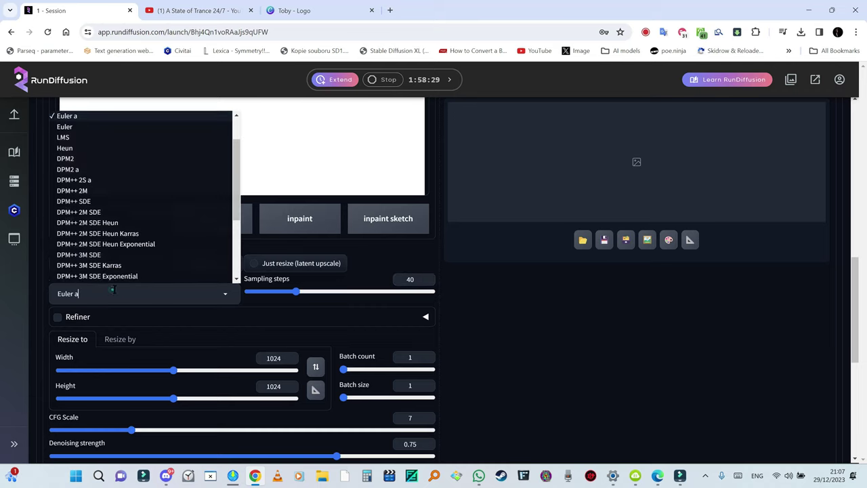
scroll(125, 200, down, 5)
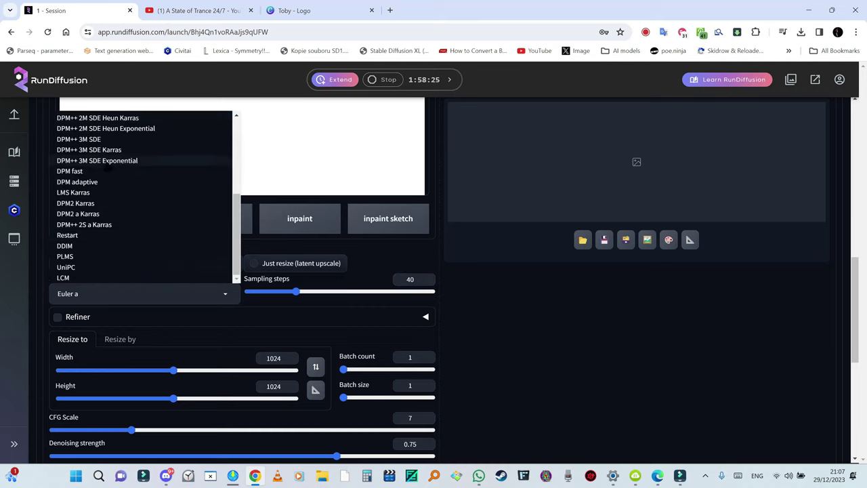
click(127, 167)
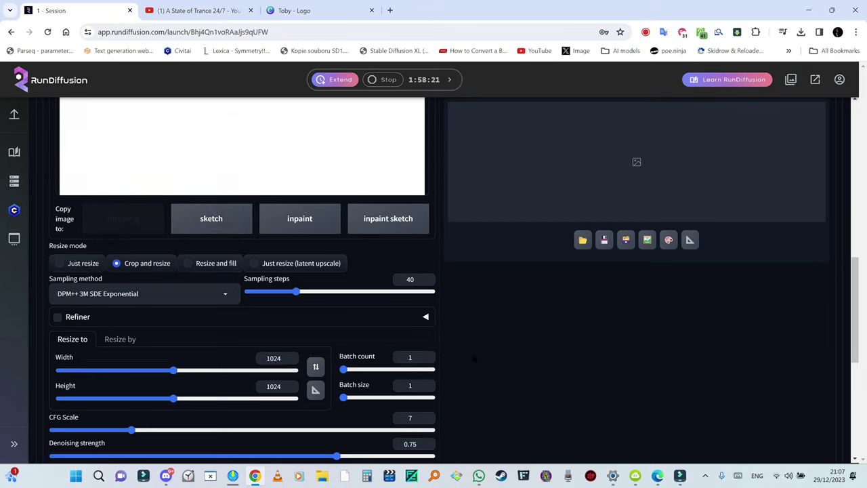
- Set batch count to 12 and denoising strength to 1
click(408, 356)
double_click(409, 356)
text(2)
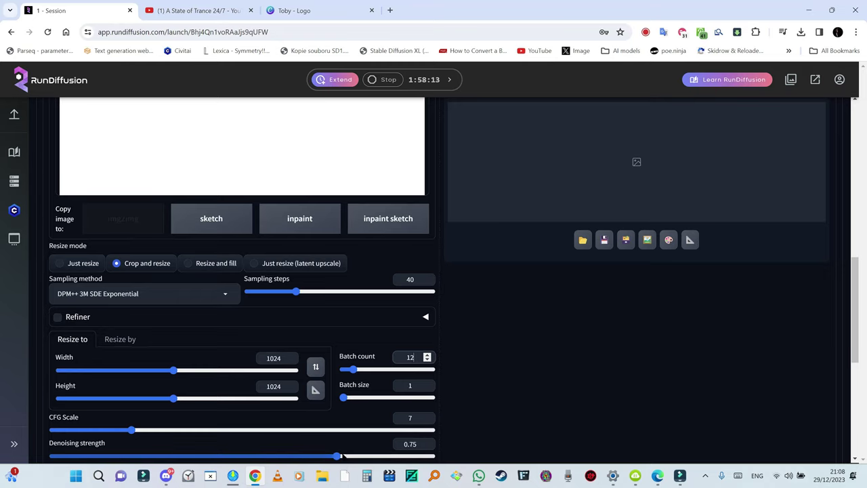
drag(338, 459, 456, 466)
- Enable ControlNet Unit 0 with Pixel Perfect and the Lineart control type
scroll(488, 420, down, 4)
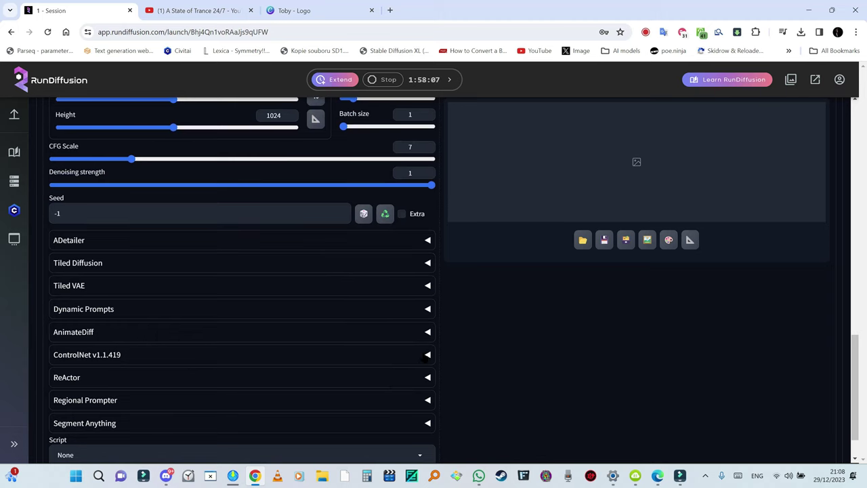
click(418, 359)
scroll(116, 274, down, 2)
click(64, 261)
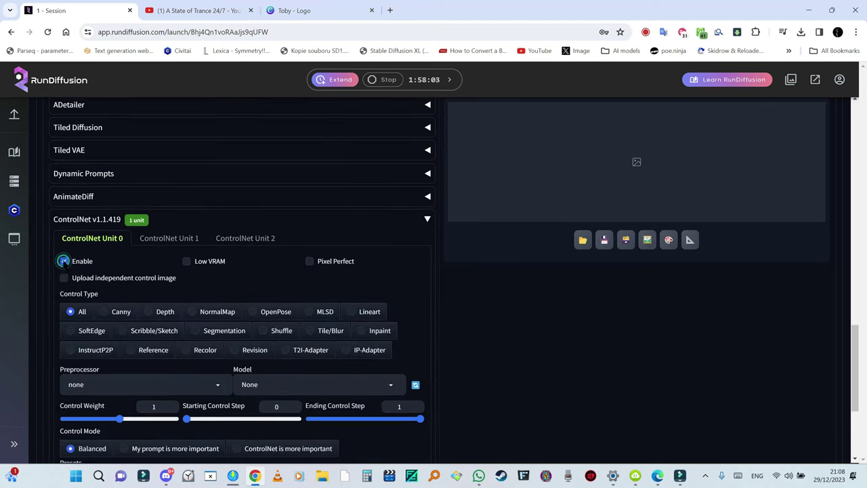
click(308, 260)
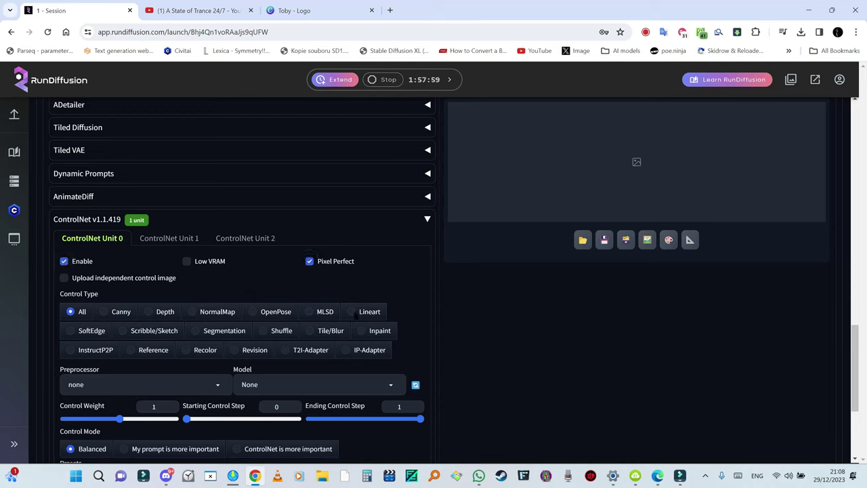
click(351, 311)
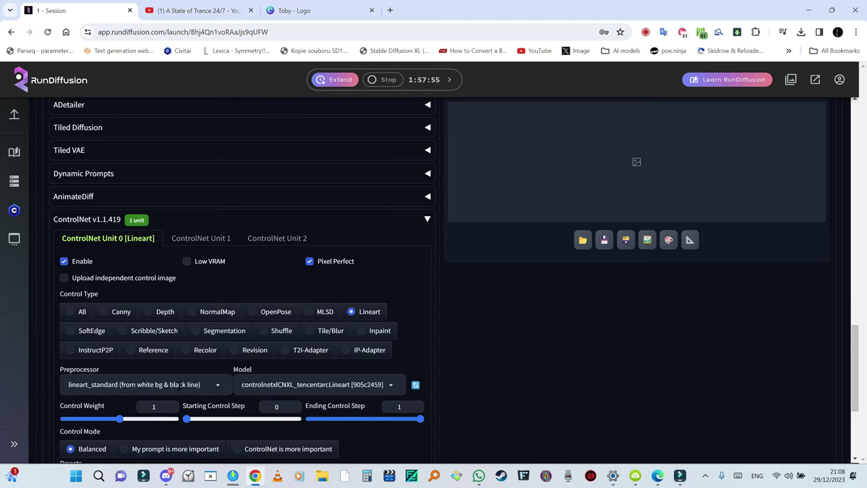
- Choose the lineart_coarse preprocessor, leaving the tencentarcLineart model unchanged
scroll(178, 395, down, 2)
click(203, 252)
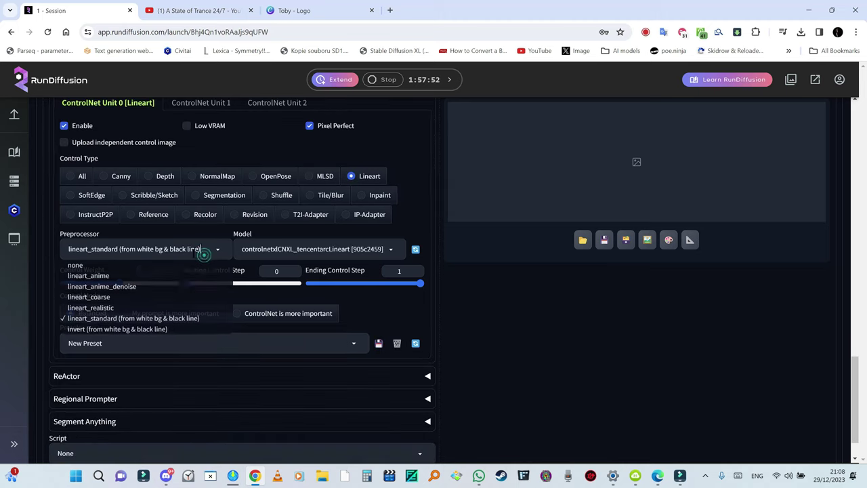
click(101, 297)
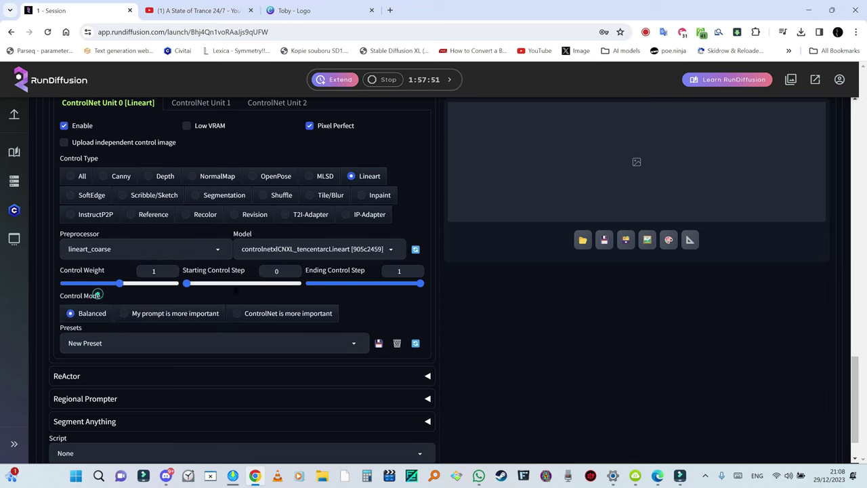
scroll(351, 296, up, 1)
click(375, 316)
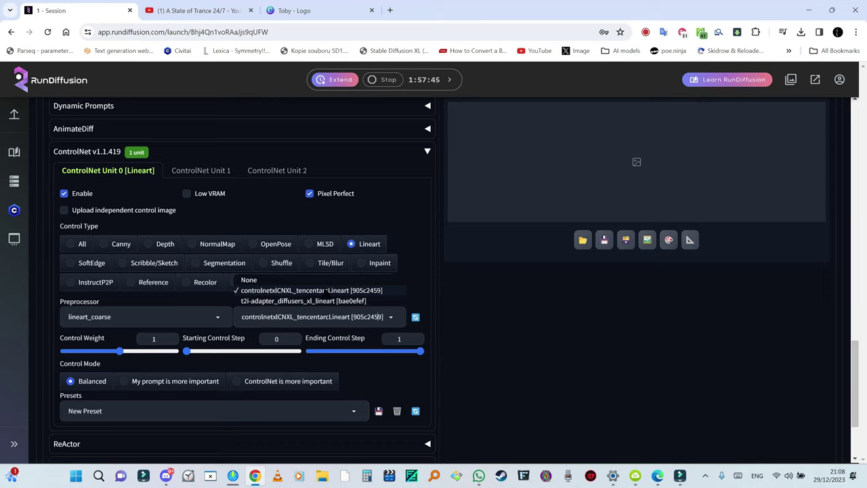
click(571, 331)
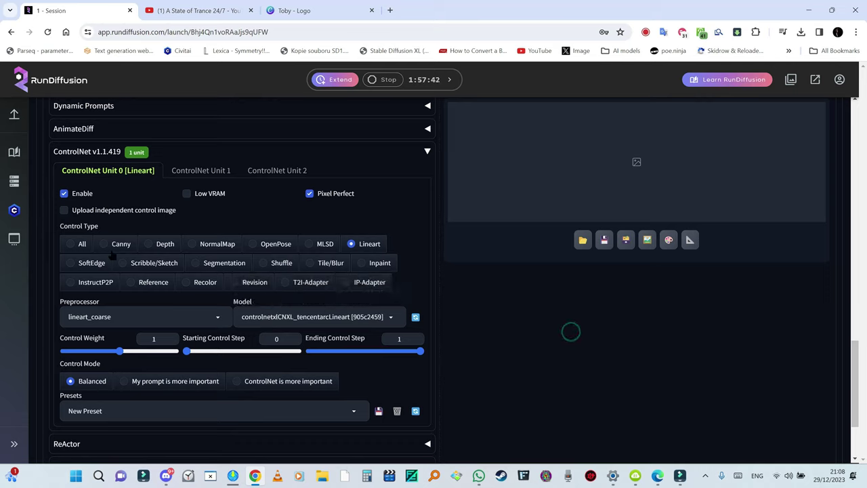
- Search Civitai for 'cnxl' and download the TencentARC-lineart SDXL 1.0 model
click(14, 210)
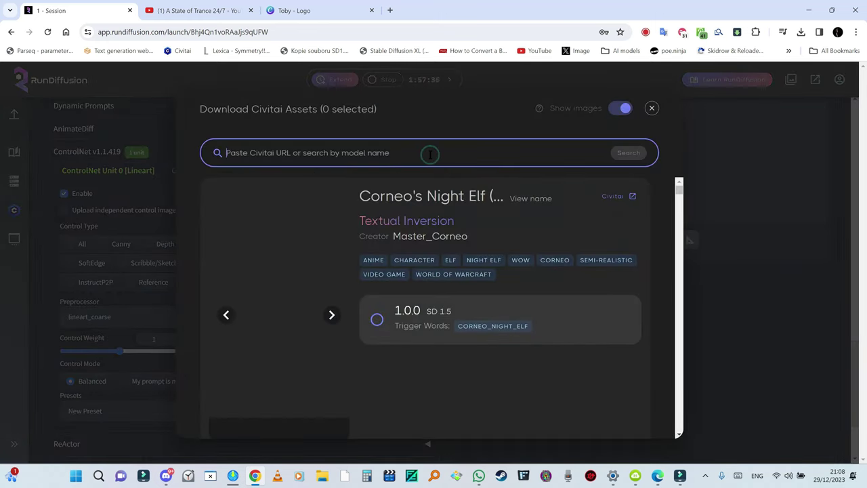
text(cnxl)
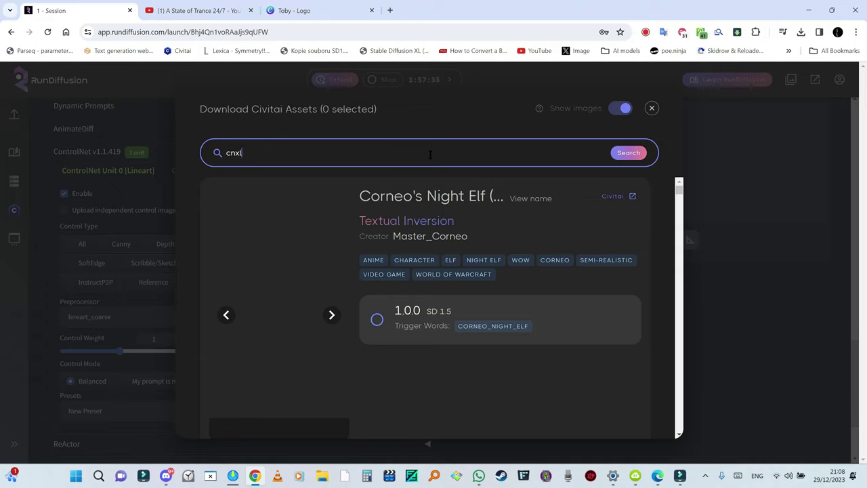
key(Return)
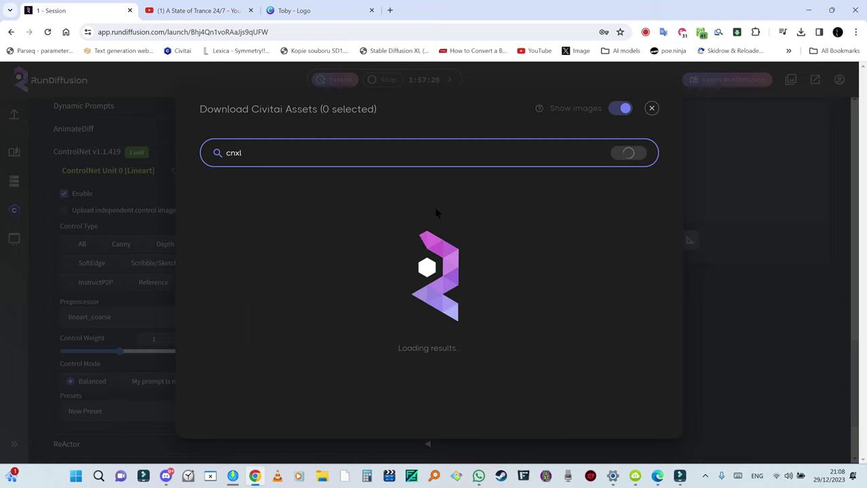
scroll(438, 279, down, 5)
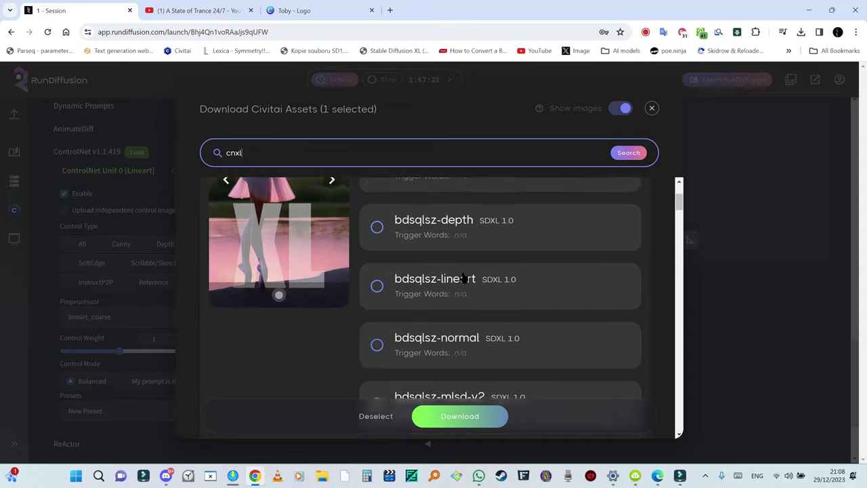
scroll(463, 262, down, 5)
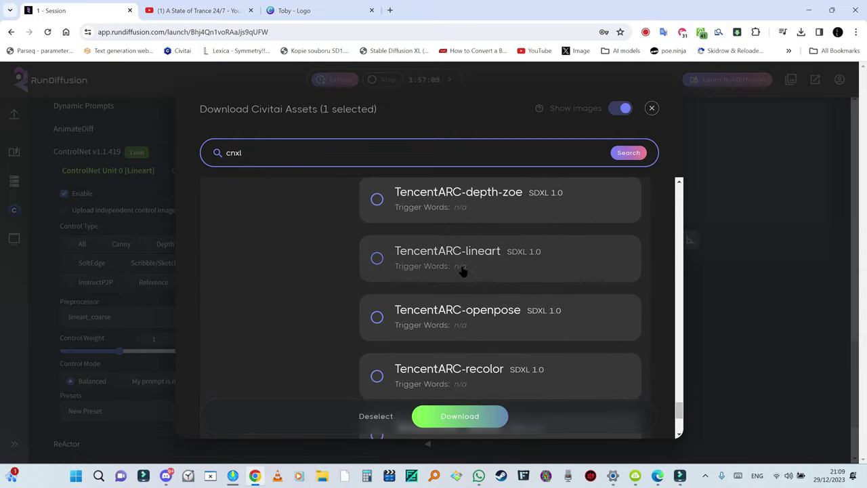
click(378, 258)
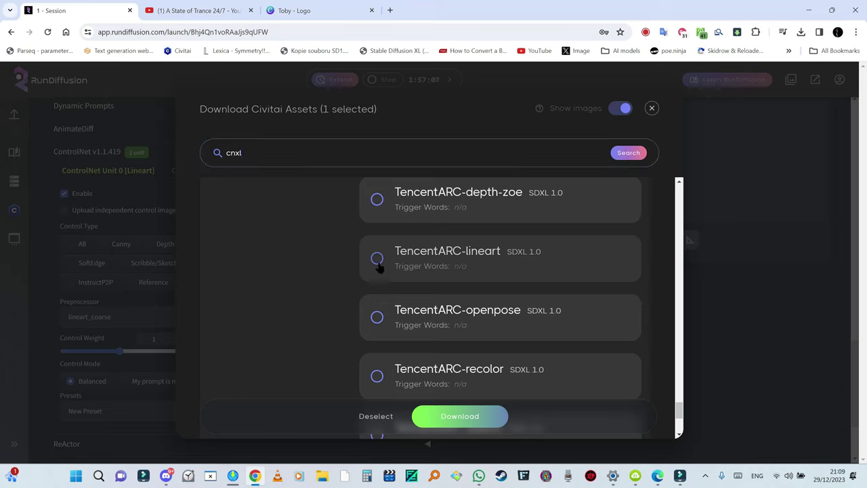
click(460, 417)
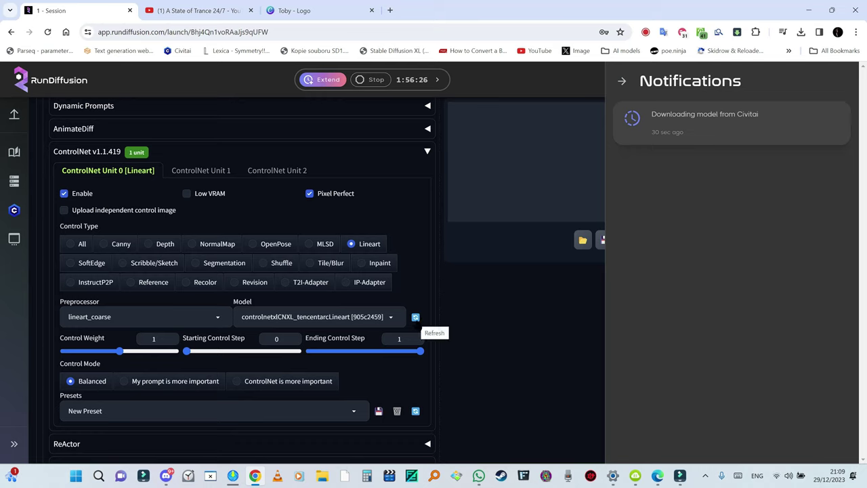
- Refresh ControlNet models, keep controlnetxlCNXL_tencentarcLineart selected, and close the notifications panel
click(415, 317)
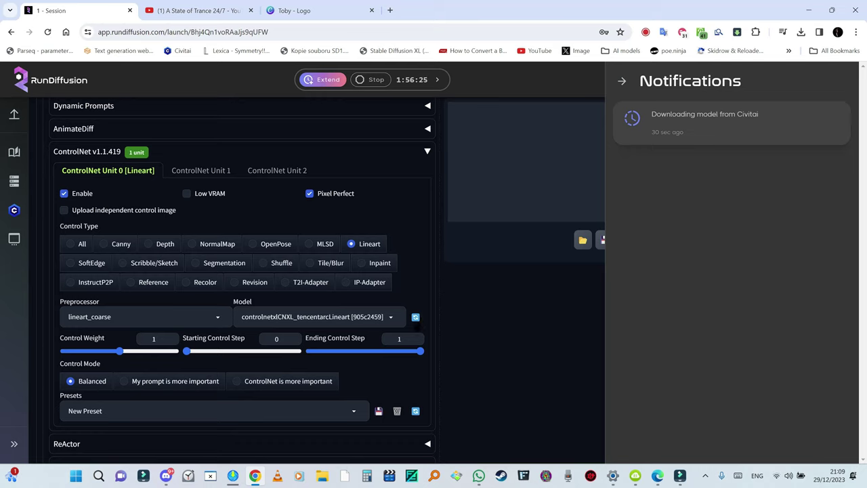
click(390, 318)
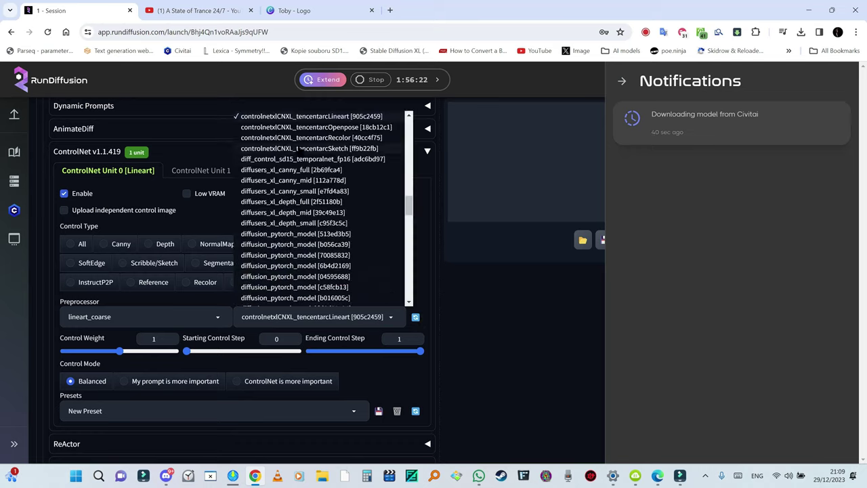
scroll(379, 316, up, 2)
scroll(366, 250, up, 3)
scroll(316, 244, down, 5)
scroll(315, 244, down, 2)
scroll(322, 277, up, 5)
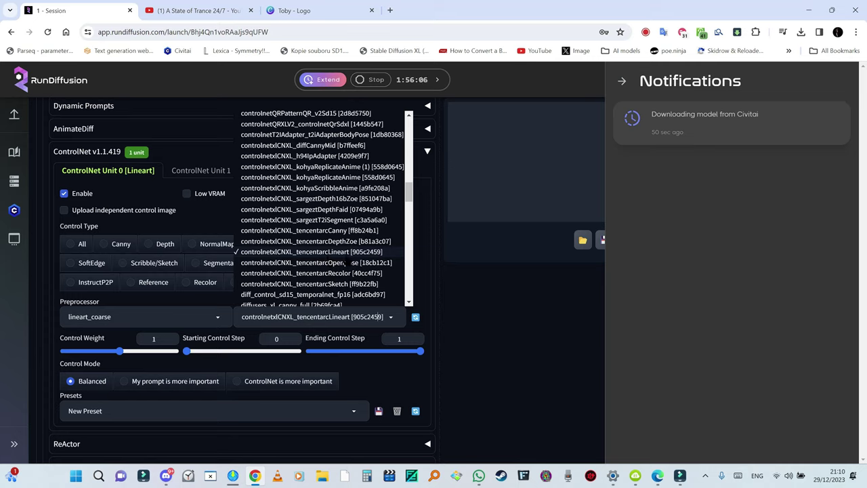
click(371, 252)
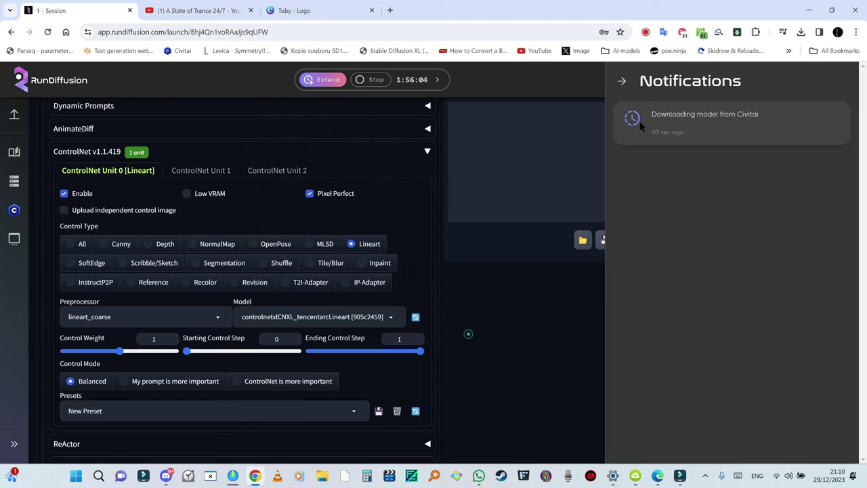
click(621, 82)
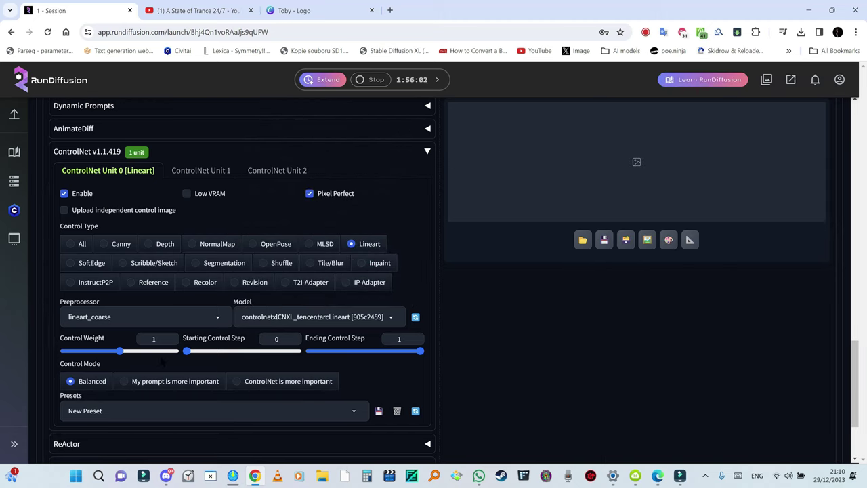
- Set ControlNet to 'My prompt is more important' with weight 0.75, start 0.1, end 0.85
scroll(190, 338, down, 1)
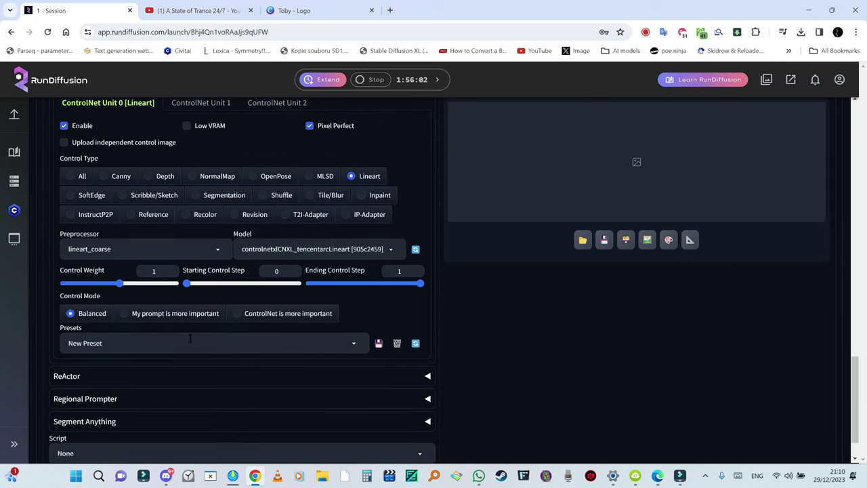
click(124, 314)
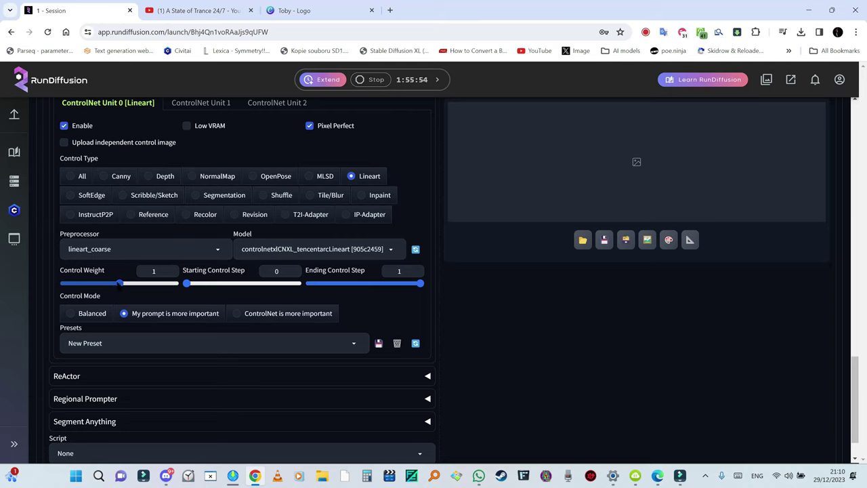
drag(119, 285, 107, 284)
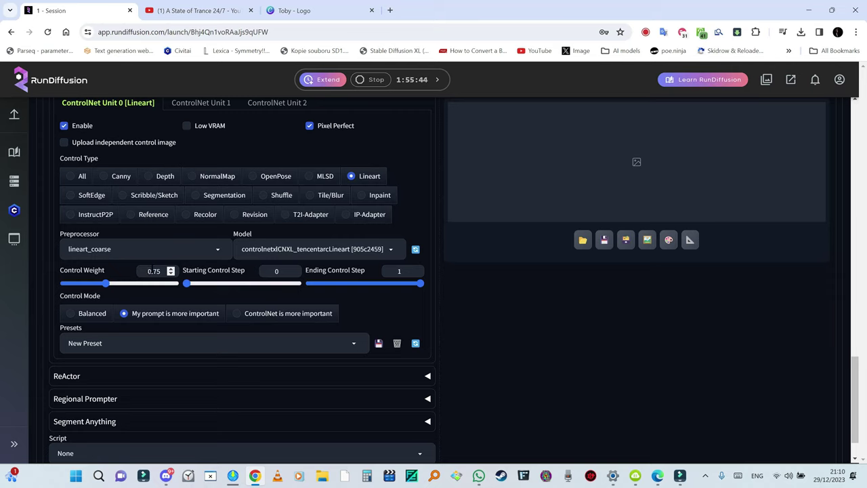
click(276, 271)
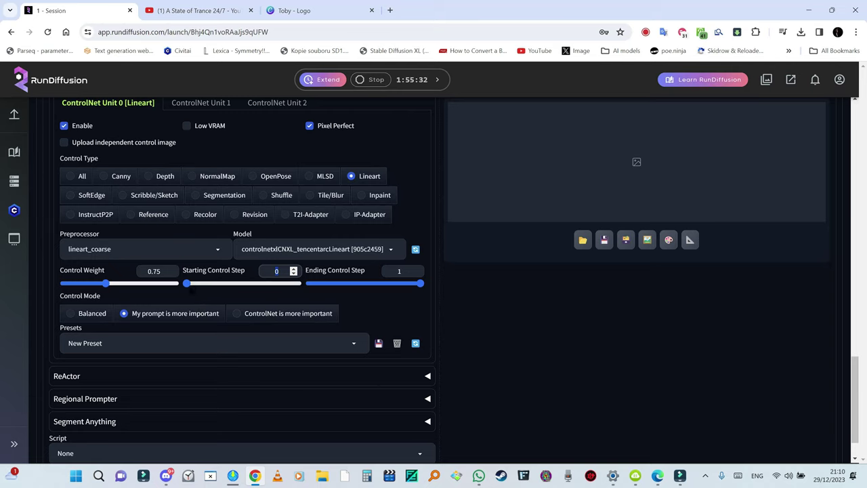
drag(193, 284, 196, 283)
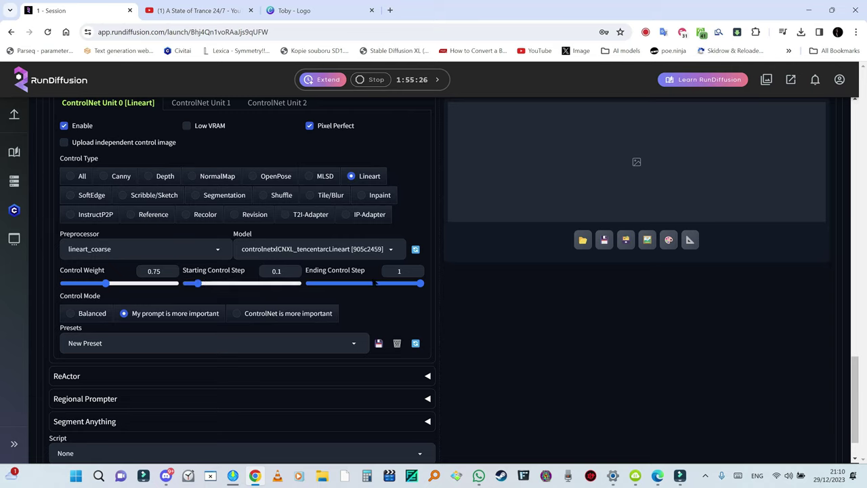
drag(420, 283, 409, 285)
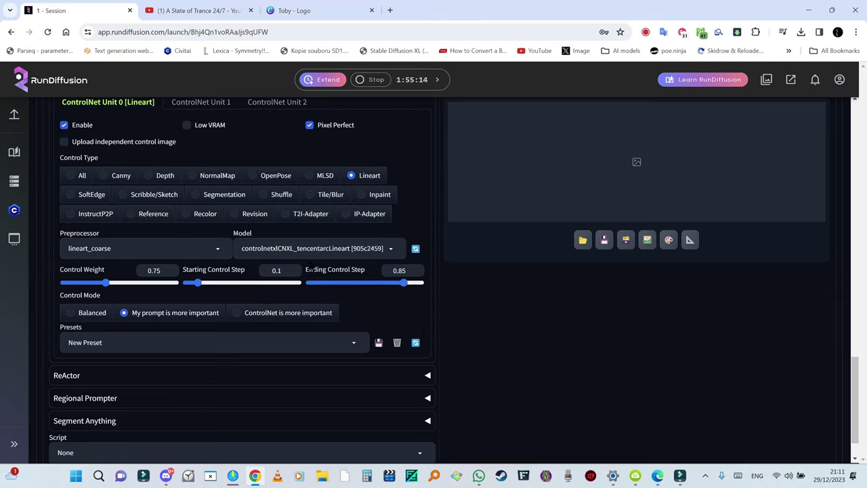
scroll(402, 292, up, 2)
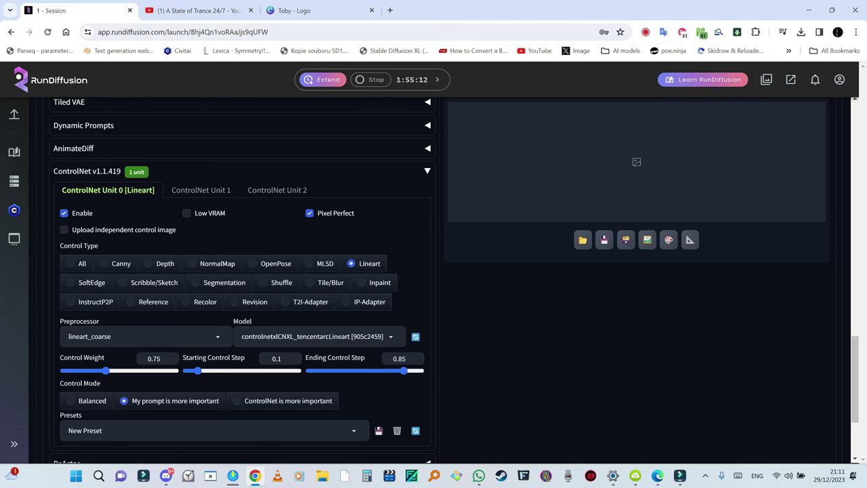
scroll(513, 332, up, 10)
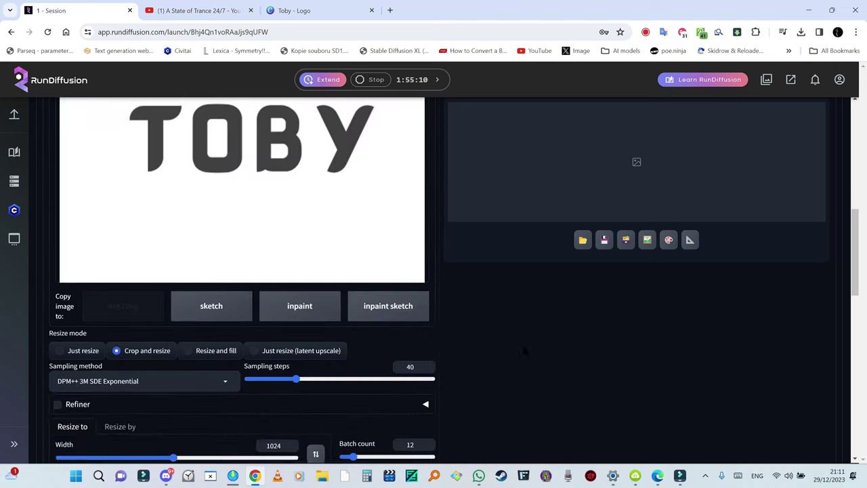
- Generate the 12 magenta cosmic-orb logo variations and open the result grid enlarged
scroll(493, 312, up, 3)
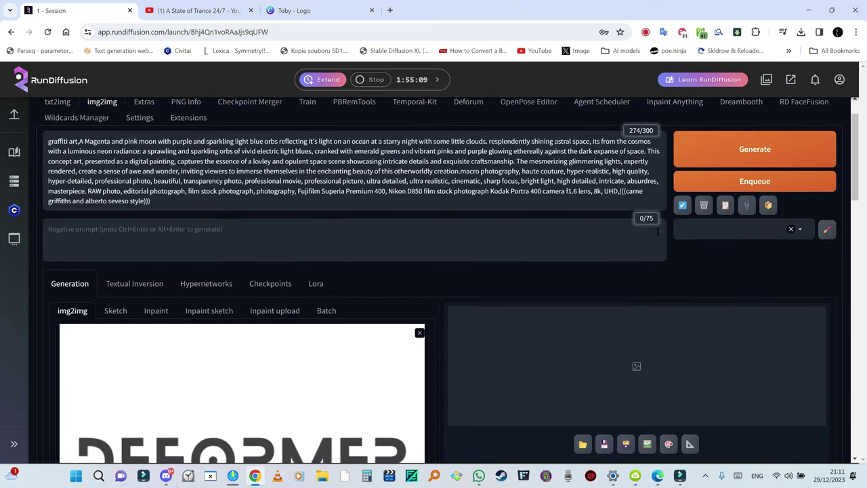
click(744, 150)
scroll(744, 150, down, 2)
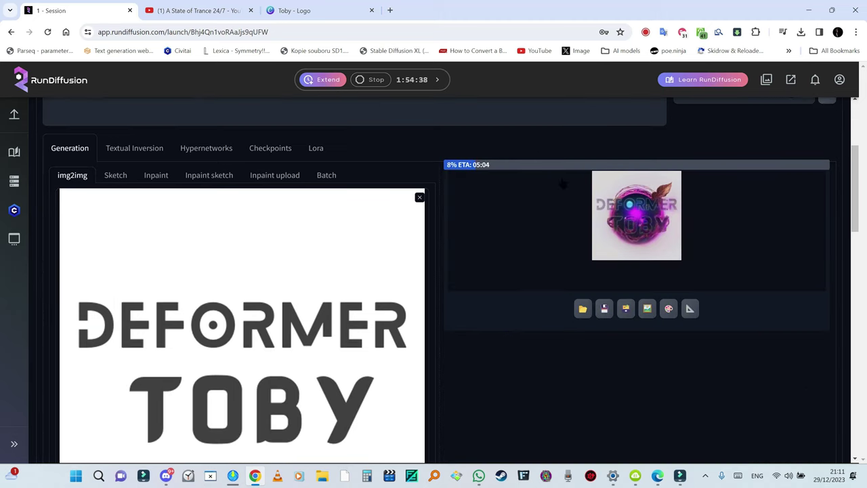
scroll(393, 372, down, 3)
scroll(393, 371, up, 5)
scroll(489, 333, down, 2)
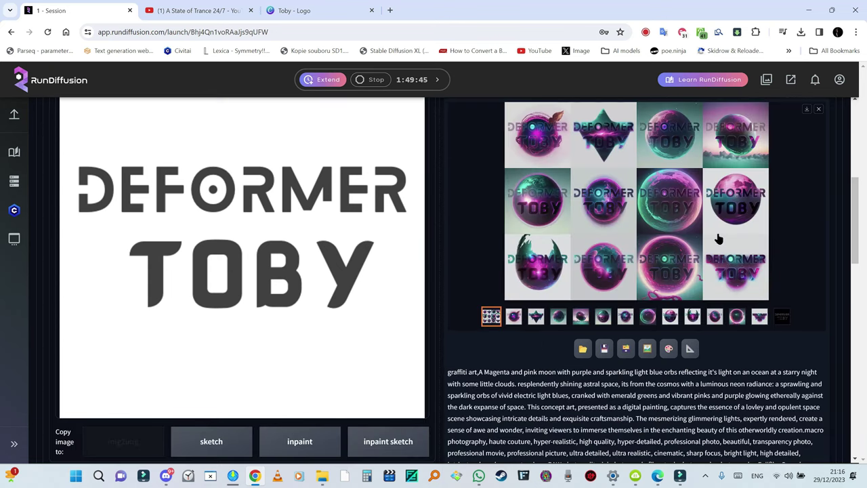
click(682, 233)
scroll(542, 287, down, 2)
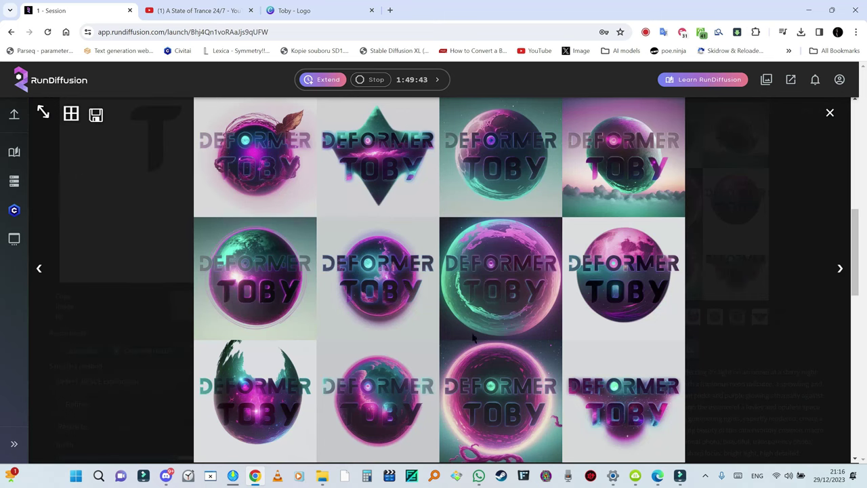